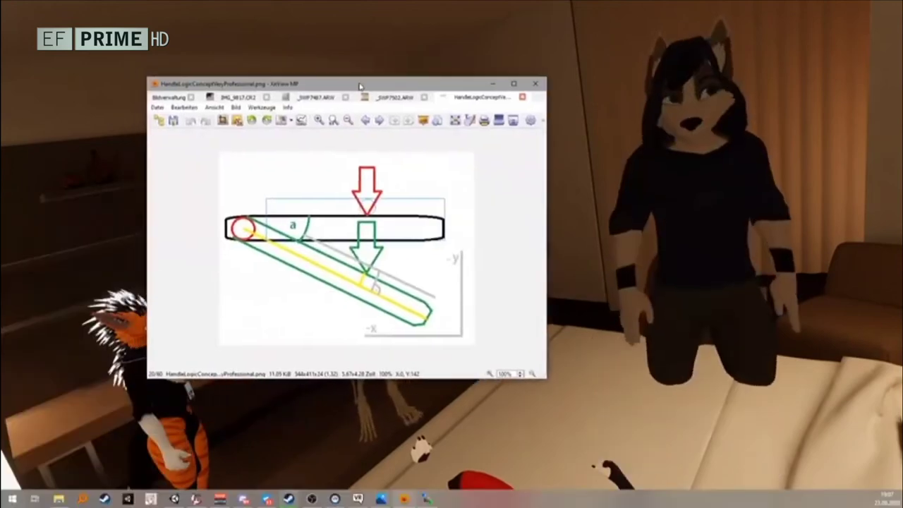
Step: Reposition the image viewer window showing the handle logic concept diagram
drag(364, 88, 461, 83)
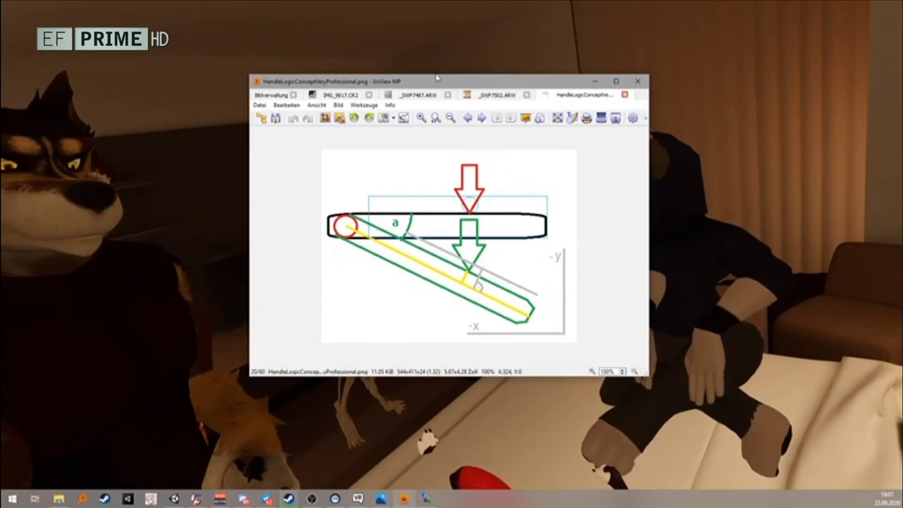
drag(437, 76, 437, 111)
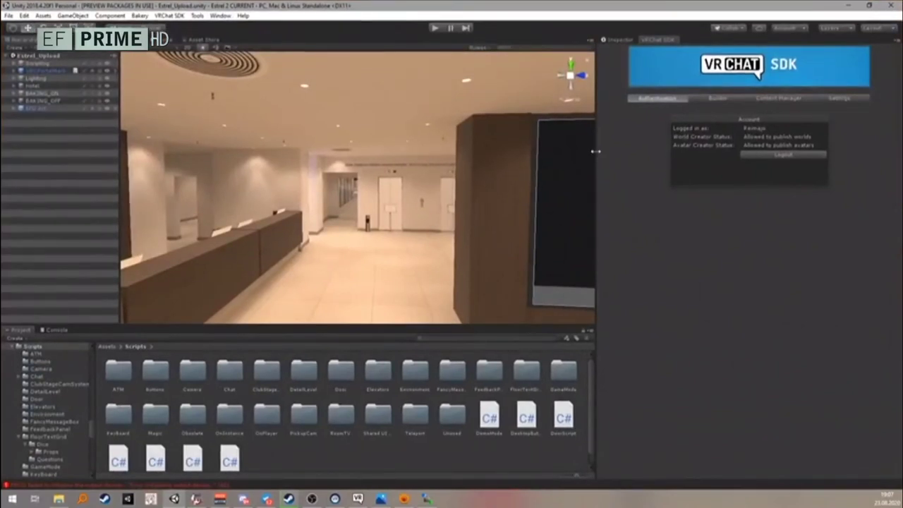
Step: Switch to the Unity editor and enlarge the Scene view in width and height
drag(596, 151, 656, 152)
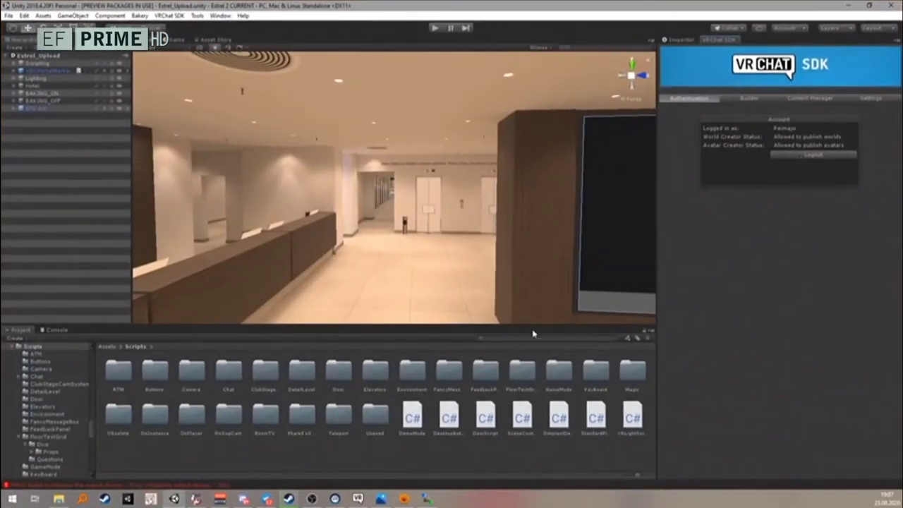
drag(534, 326, 537, 351)
scroll(395, 260, down, 3)
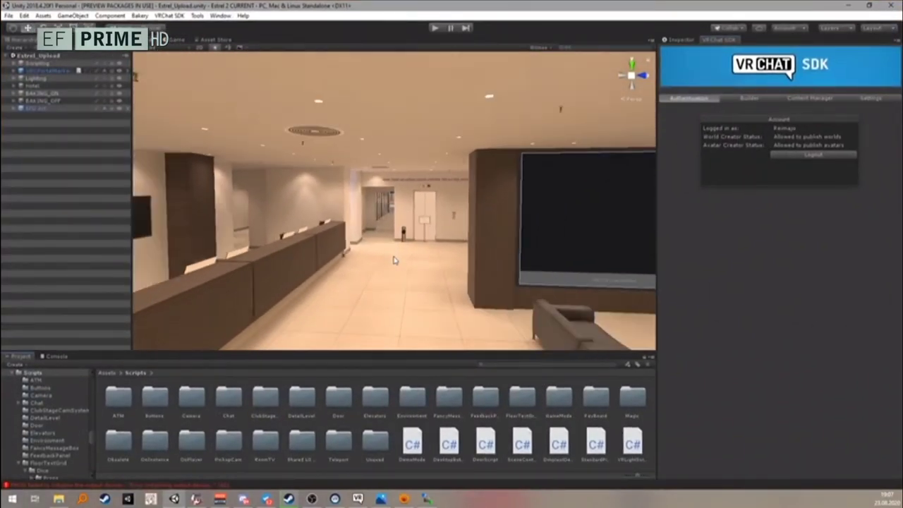
Step: Select an elevator front in the hotel lobby, followed by the parent elevator controller object that contains all the elevators
right_drag(409, 276, 376, 223)
key(w)
click(317, 187)
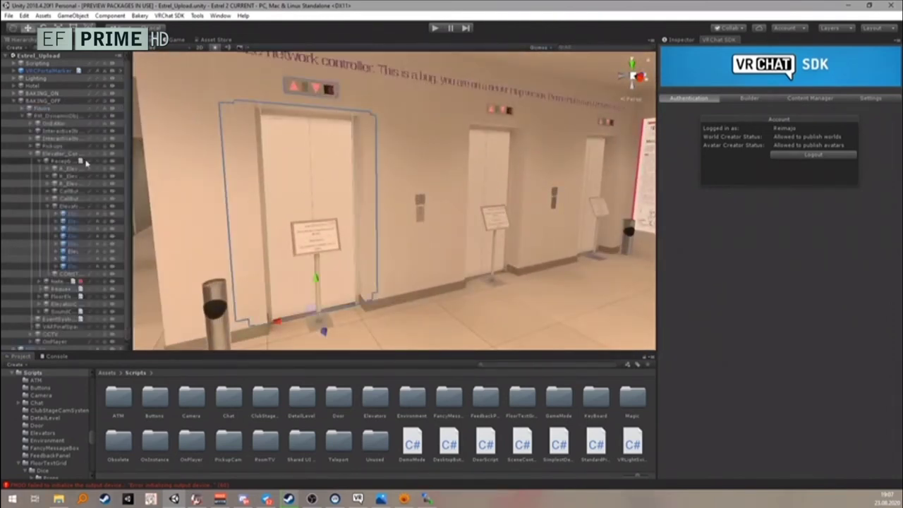
click(67, 154)
scroll(511, 228, down, 4)
middle_drag(481, 200, 456, 216)
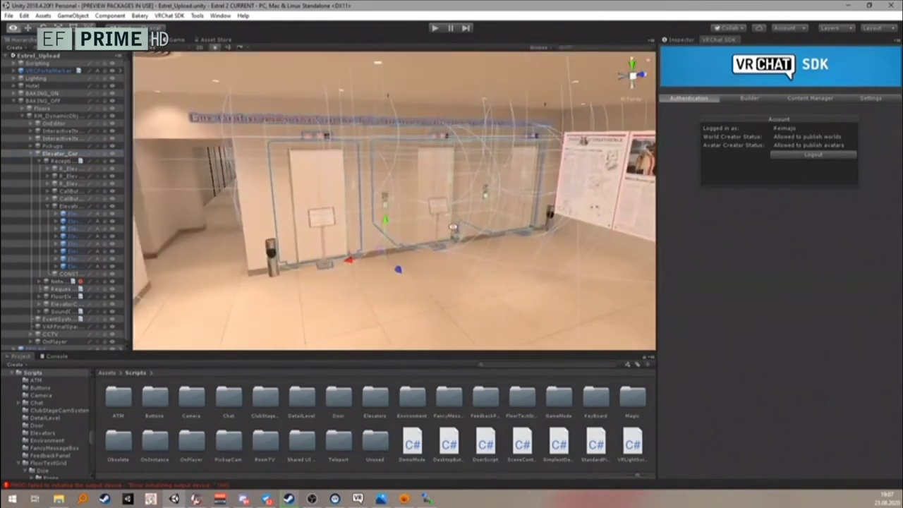
scroll(467, 232, up, 3)
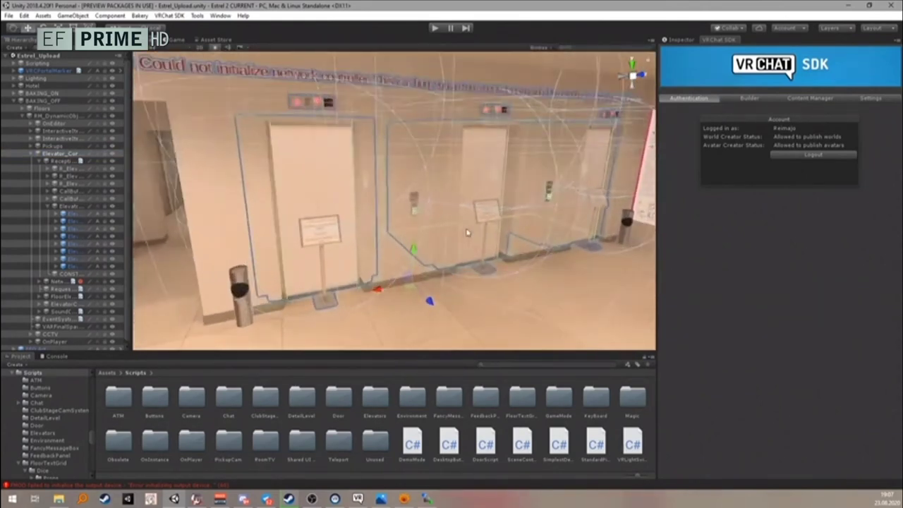
scroll(467, 232, down, 2)
Step: Find the VR keyboard in the lobby, widen the Hierarchy and select the keyboard's KeyBoardScript object
right_drag(420, 240, 376, 209)
right_drag(535, 201, 817, 241)
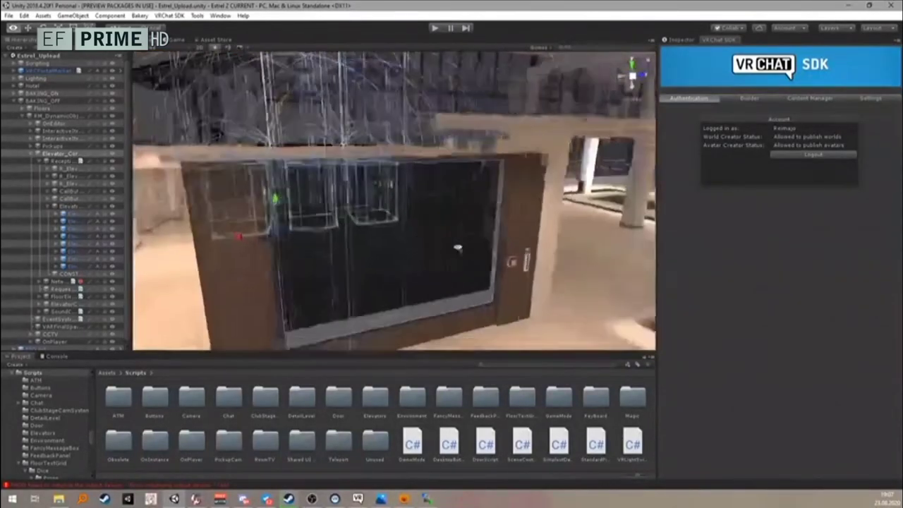
right_drag(458, 249, 459, 296)
key(w)
key(a)
key(w)
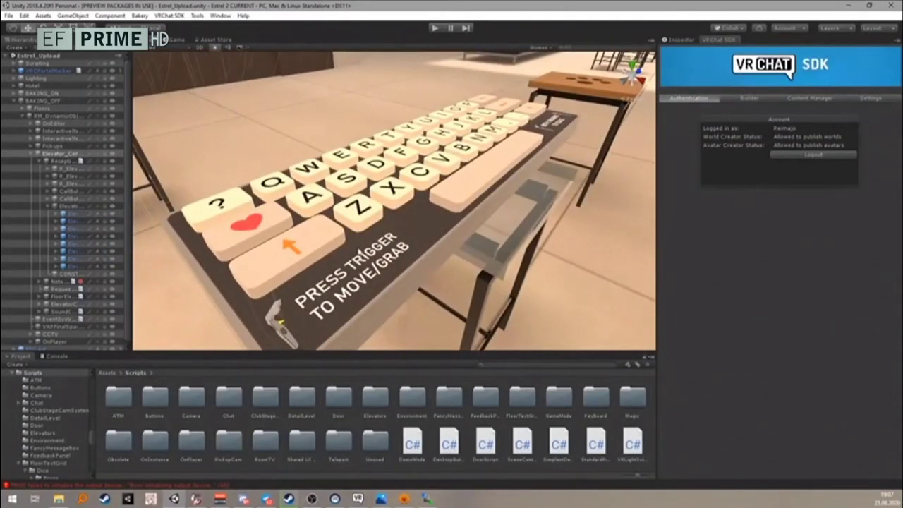
click(360, 250)
drag(131, 160, 235, 160)
click(169, 198)
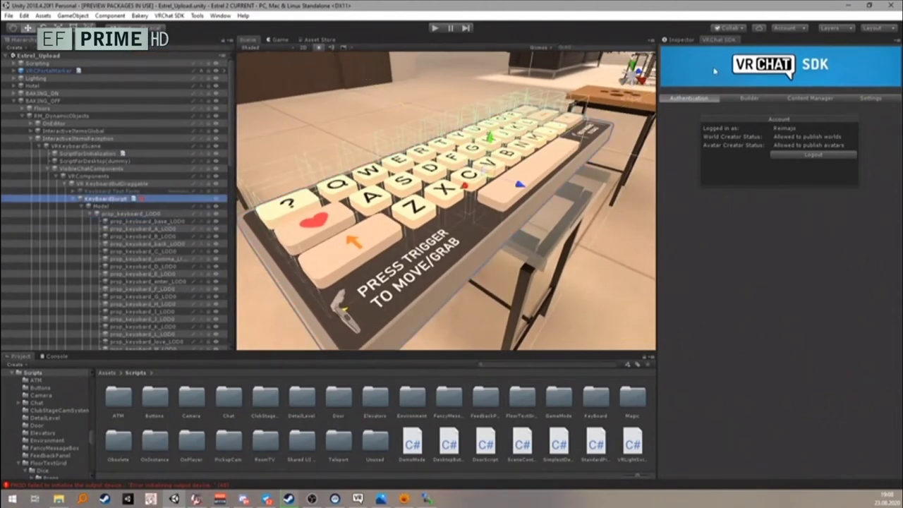
Step: Examine the Udon Behaviour public variables of KeyBoardScript in a widened Inspector, from the key buttons to the default positions
click(679, 40)
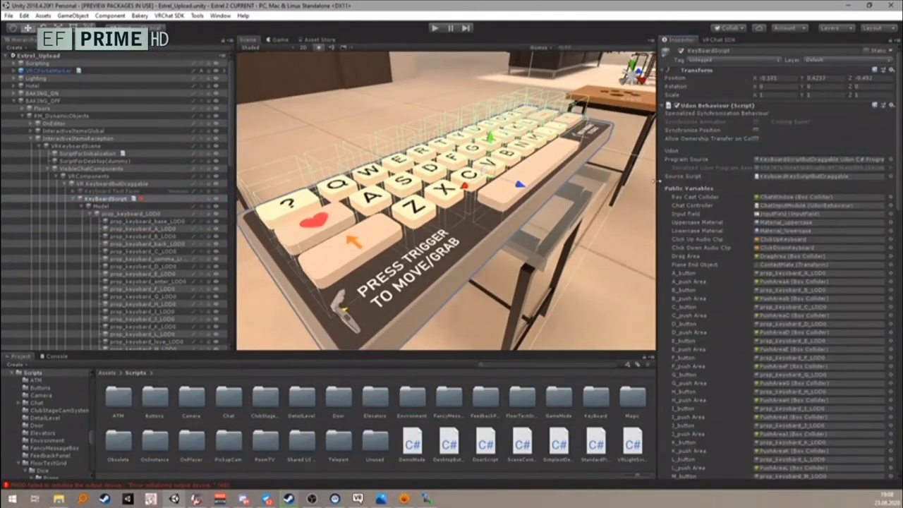
drag(657, 182, 622, 177)
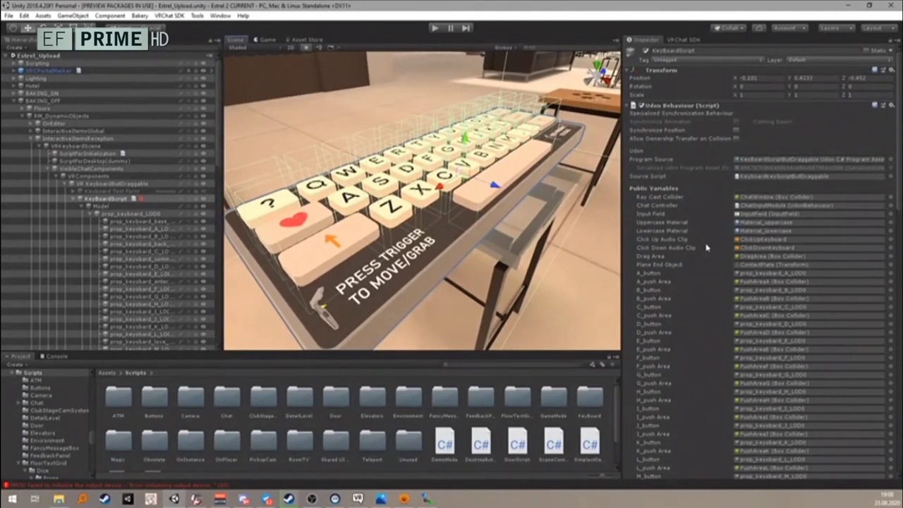
scroll(702, 242, down, 3)
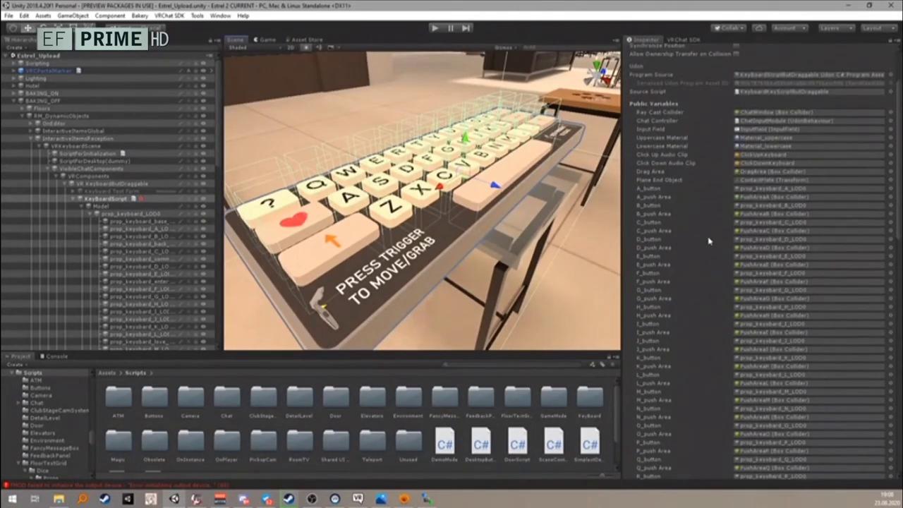
scroll(727, 187, down, 6)
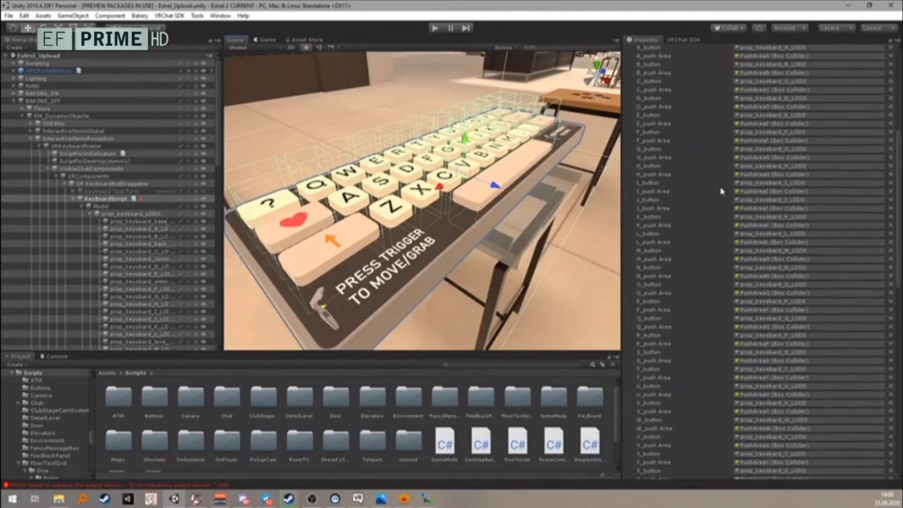
scroll(721, 190, down, 5)
scroll(707, 178, down, 4)
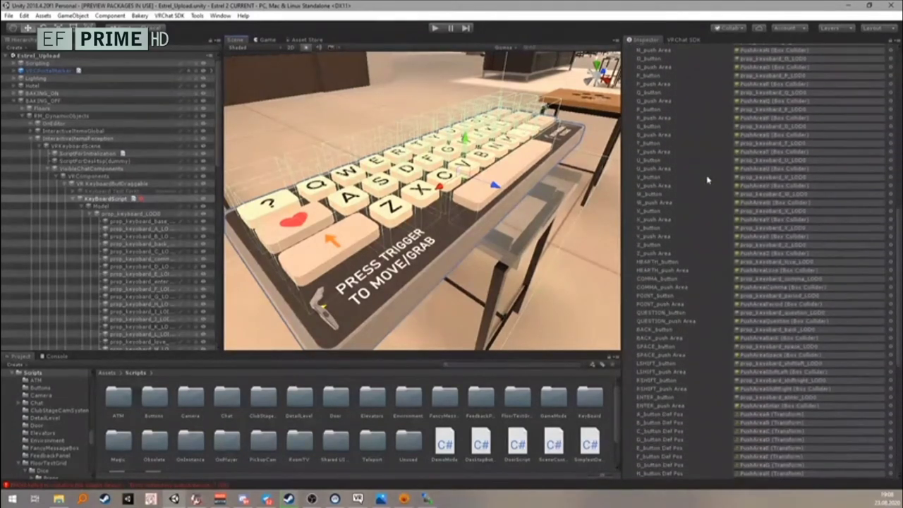
scroll(708, 180, down, 9)
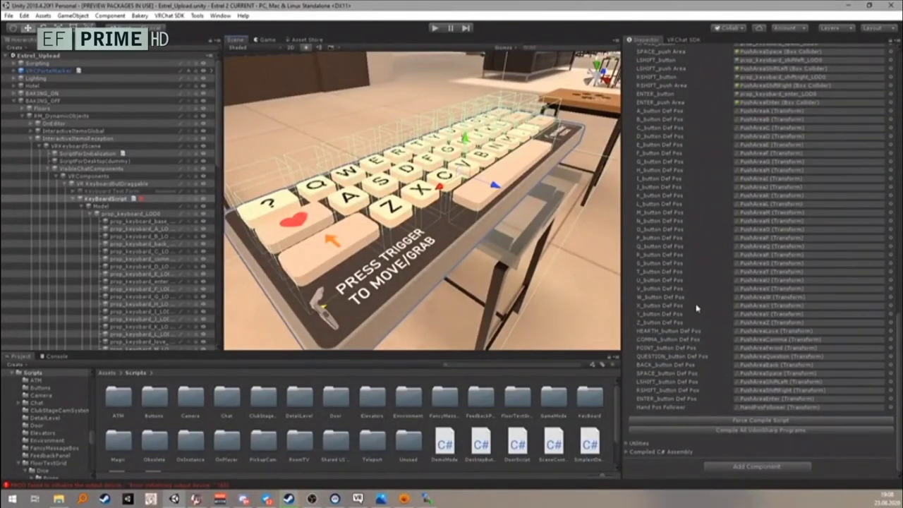
scroll(696, 309, up, 20)
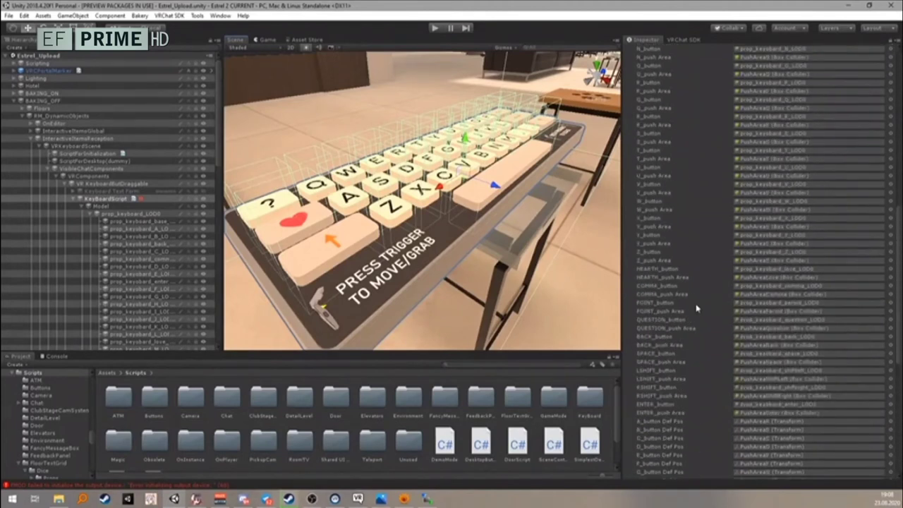
scroll(696, 309, up, 6)
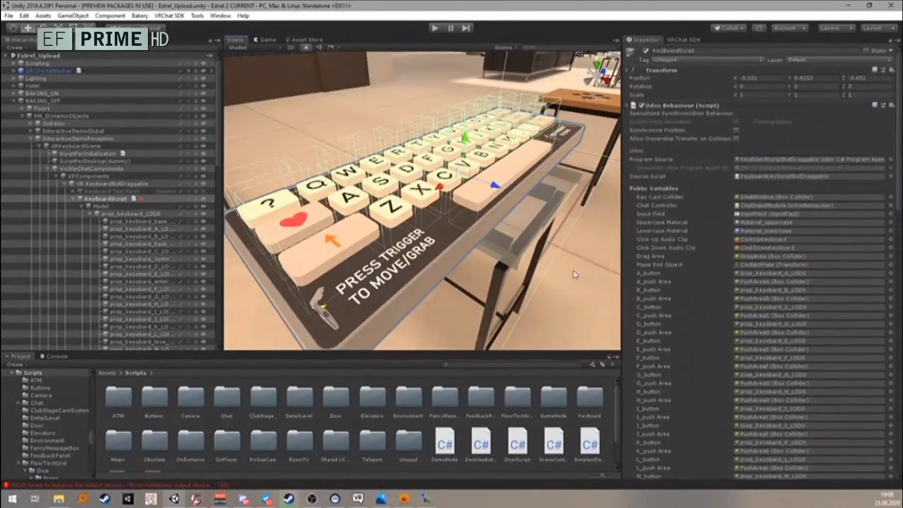
Step: Collapse the KeyBoardScript hierarchy and show the ATM object's Udon Behaviour settings
right_drag(546, 275, 400, 185)
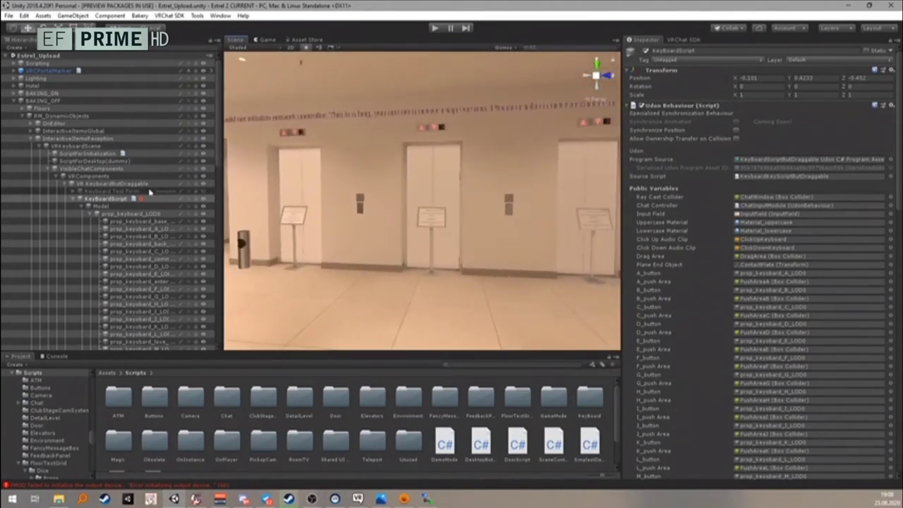
click(76, 200)
click(73, 199)
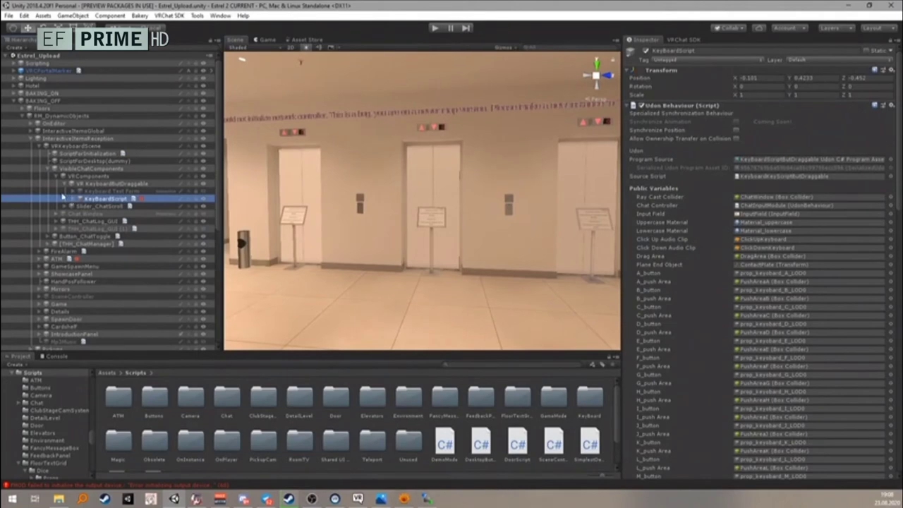
click(87, 147)
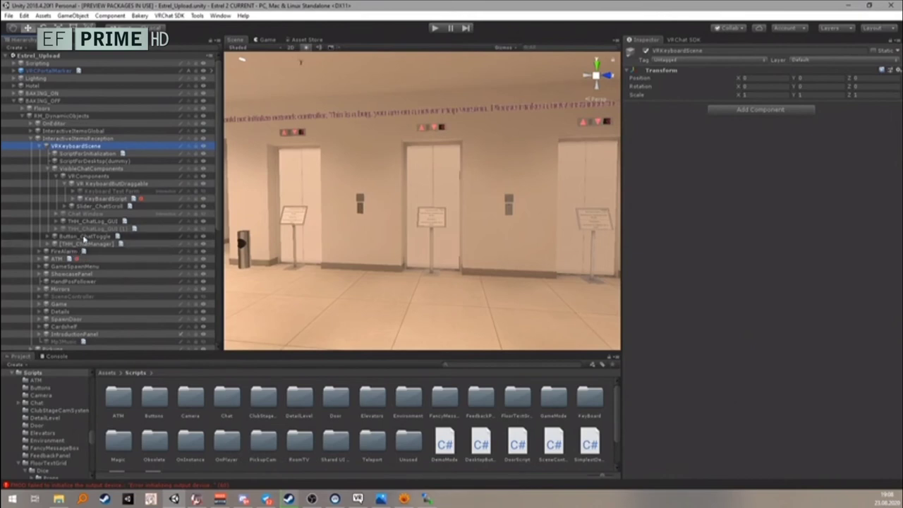
click(62, 259)
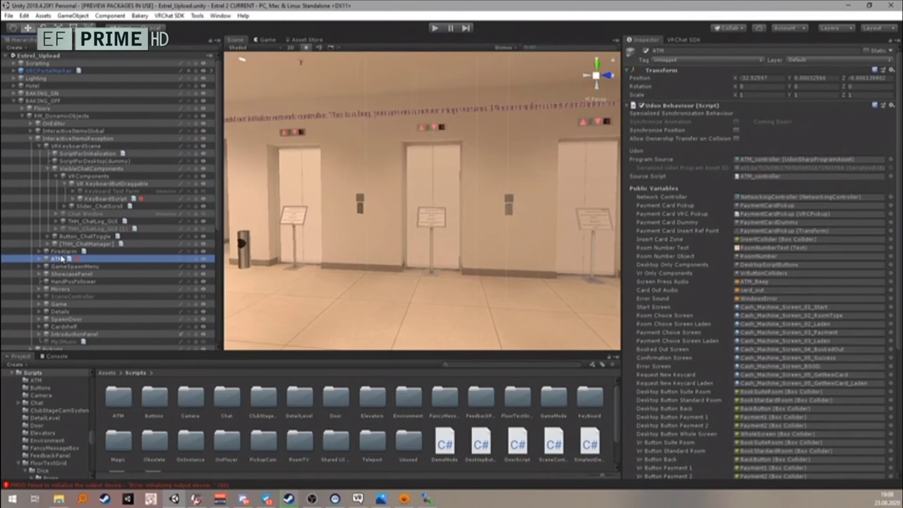
Step: Locate the ATM in its wall niche in the scene and select its Cash_Machine_01 model
right_drag(336, 233, 173, 215)
key(w)
key(s)
key(w)
key(s)
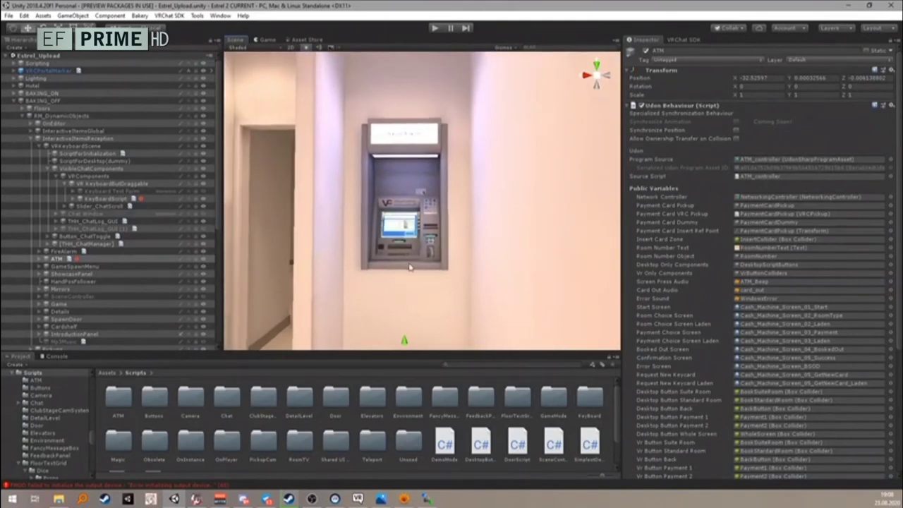
scroll(440, 310, down, 3)
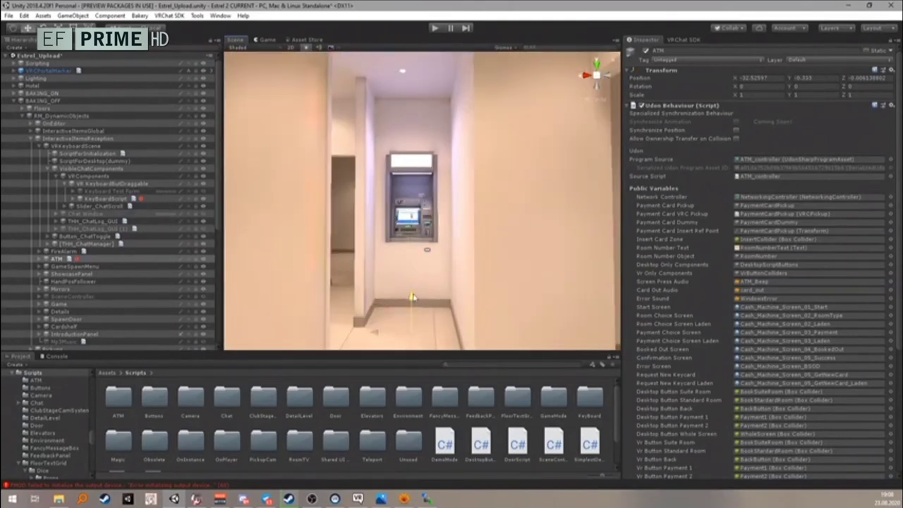
click(425, 184)
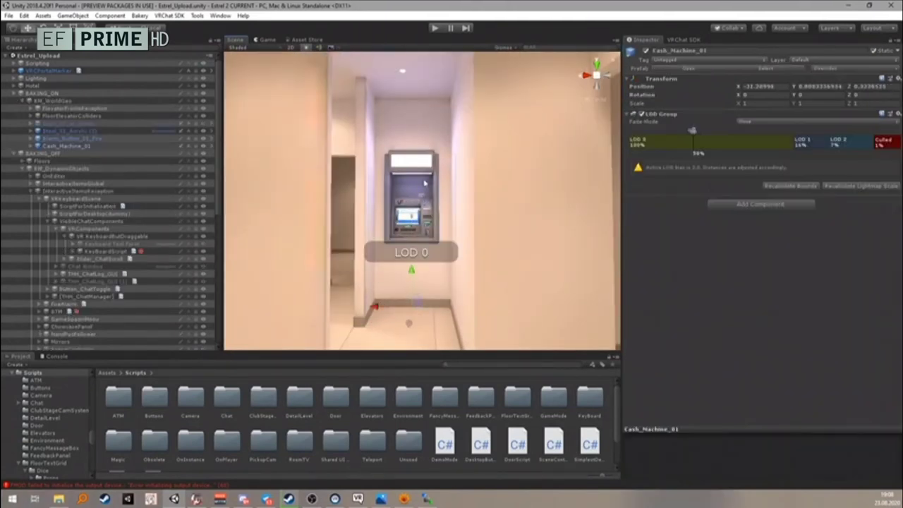
drag(419, 275, 417, 313)
drag(425, 240, 423, 241)
Step: Bring the hotel's exterior and glass roofs into view and widen the Scene view by narrowing the Inspector and Hierarchy
right_drag(369, 209, 41, 298)
alt+drag(41, 300, 578, 351)
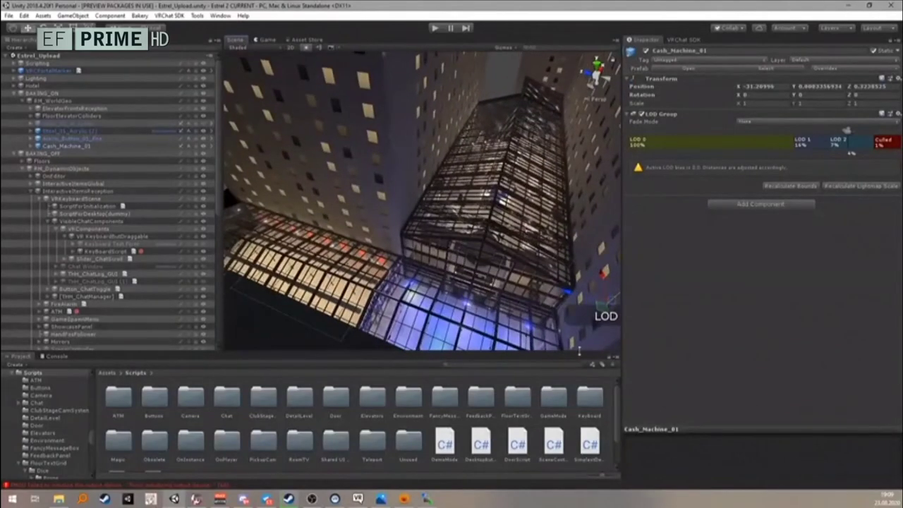
drag(621, 211, 773, 212)
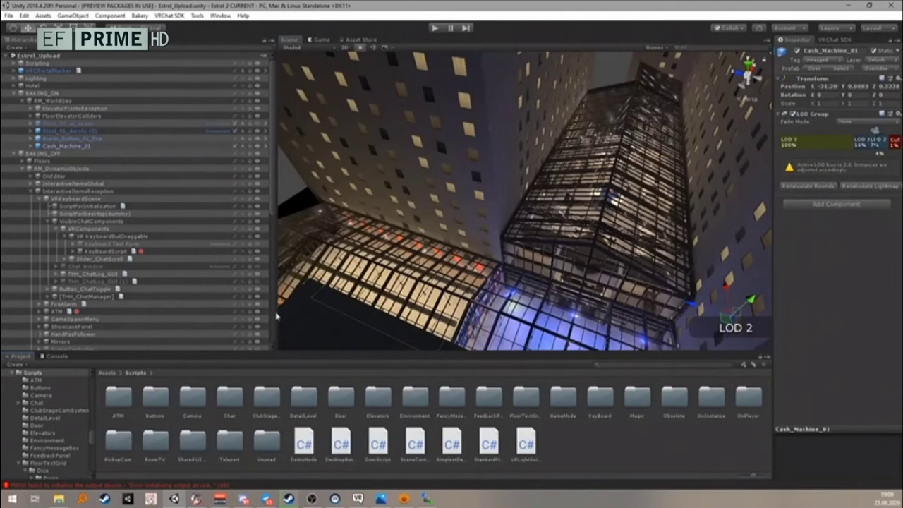
drag(274, 287, 131, 285)
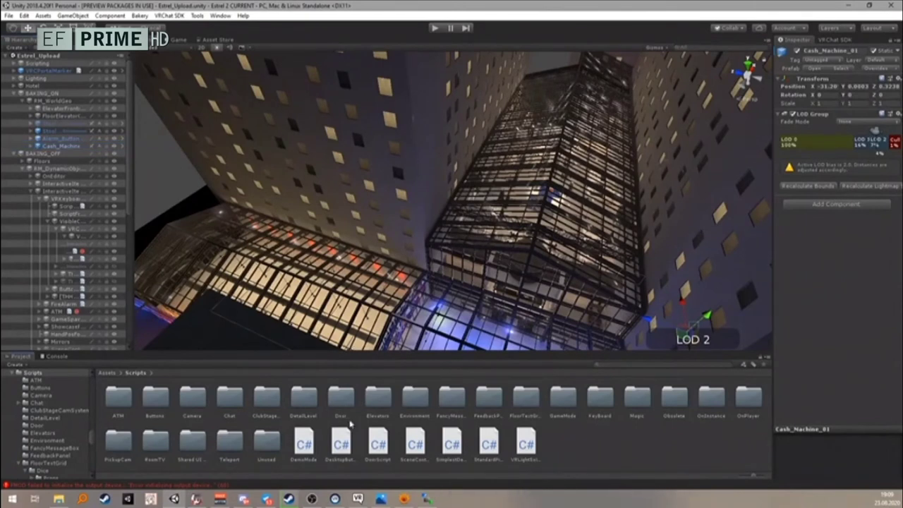
scroll(505, 235, up, 2)
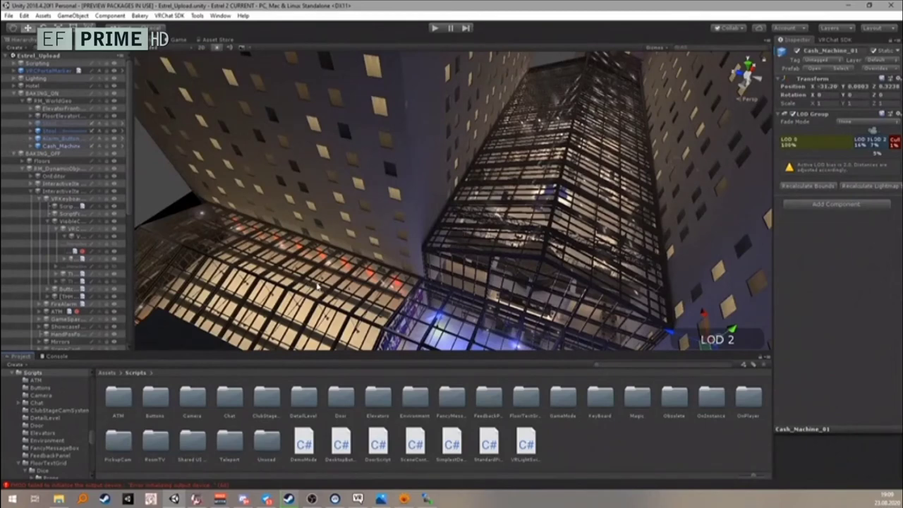
Step: Examine the hotel's glass roofs from outside and the atrium structure beneath them
alt+drag(316, 285, 393, 303)
right_drag(394, 265, 378, 324)
key(w)
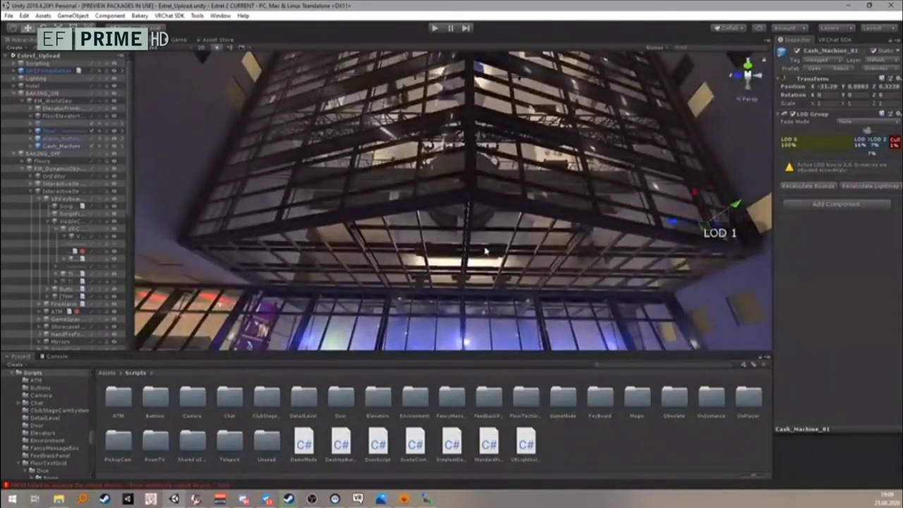
right_drag(413, 271, 459, 189)
key(w)
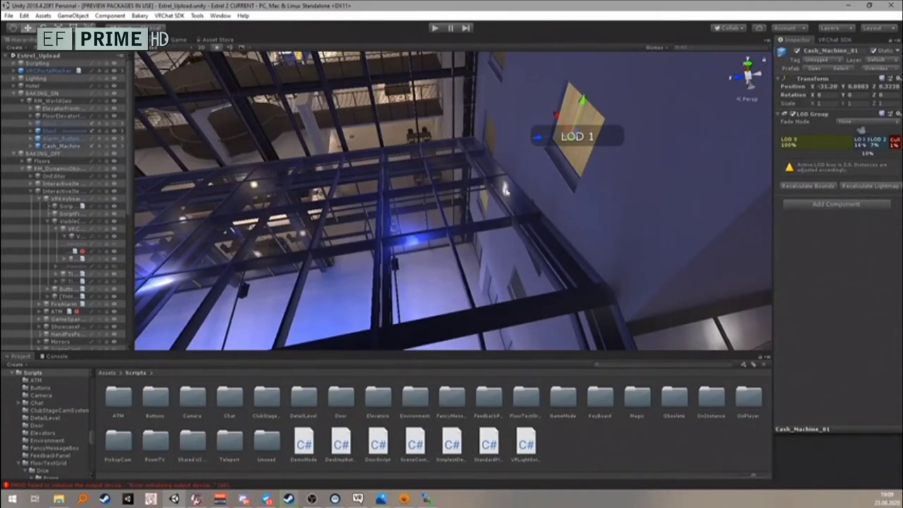
right_drag(544, 253, 427, 218)
right_drag(454, 186, 462, 237)
right_drag(559, 249, 65, 129)
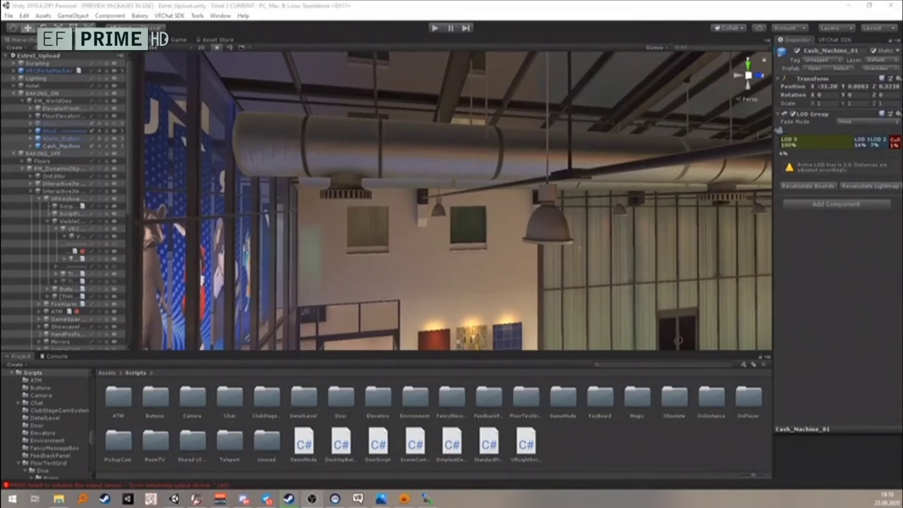
Step: Select the ventilation ducts Duct_01B_Long (2) and Duct_01B (2) under the atrium roof and view the building from outside
right_drag(355, 234, 256, 214)
click(390, 177)
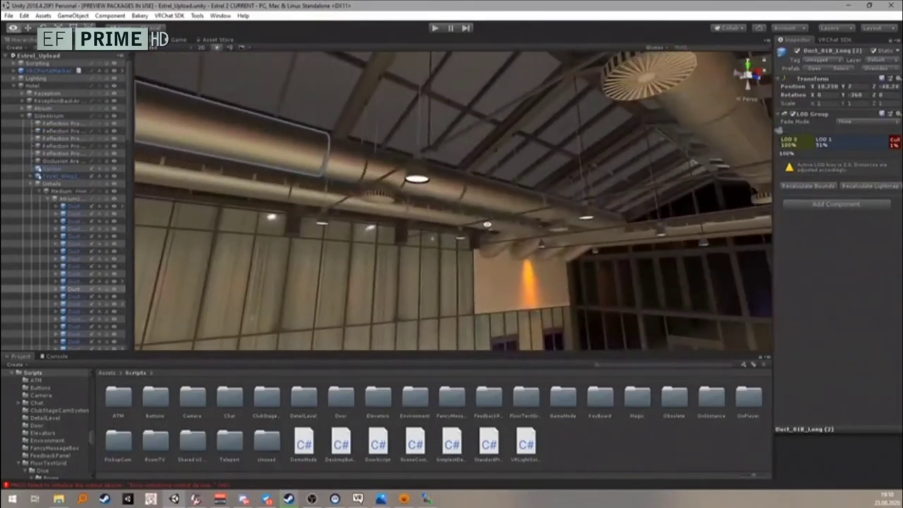
click(484, 194)
right_drag(487, 224, 472, 226)
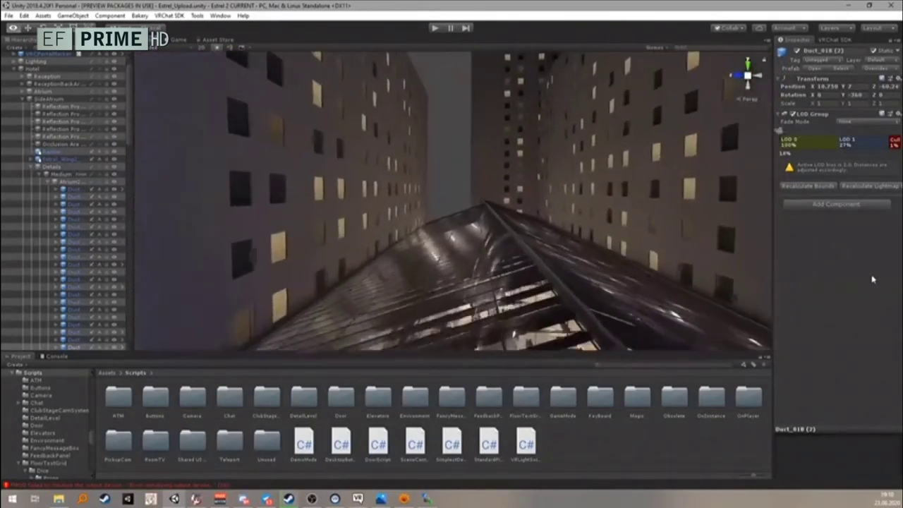
right_drag(872, 280, 761, 437)
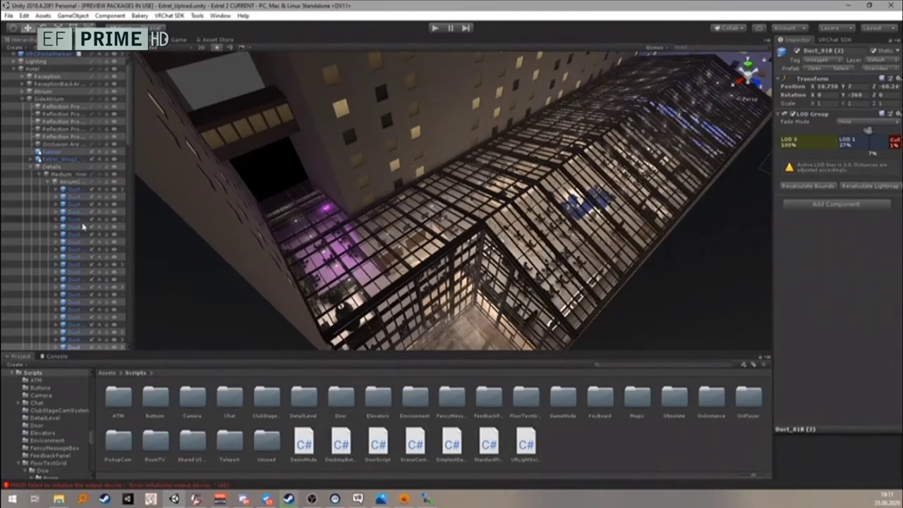
Step: Examine the atrium's glass roof beams and ceiling spotlights from inside the building
right_drag(333, 290, 286, 296)
key(w)
right_drag(210, 336, 362, 252)
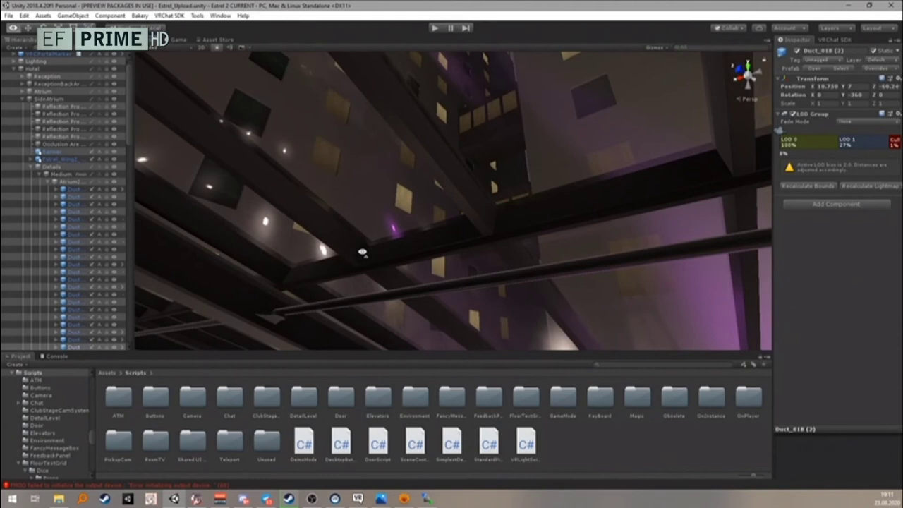
right_drag(362, 252, 613, 247)
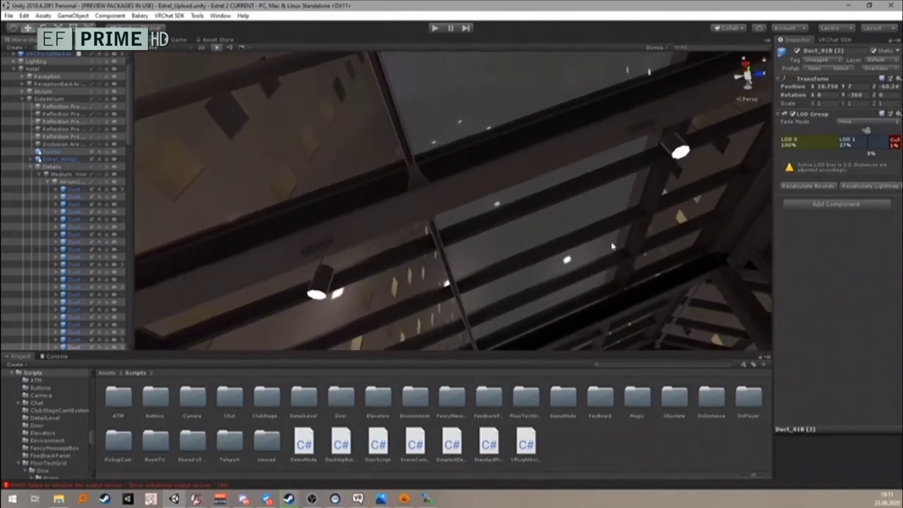
right_drag(555, 203, 727, 211)
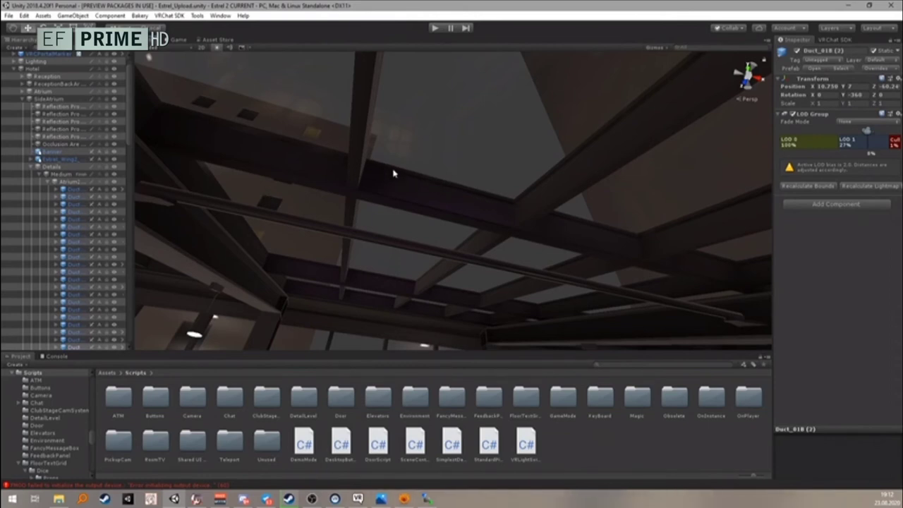
Step: Inspect one roof beam up close, including its profile, and view the whole atrium roof from below
scroll(497, 199, up, 5)
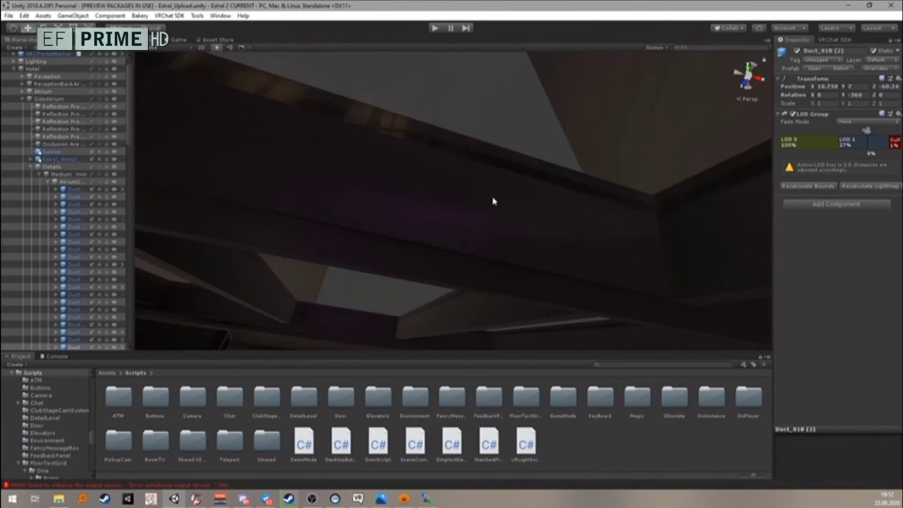
scroll(648, 214, down, 3)
middle_drag(567, 206, 563, 215)
scroll(566, 213, down, 4)
right_drag(566, 207, 385, 244)
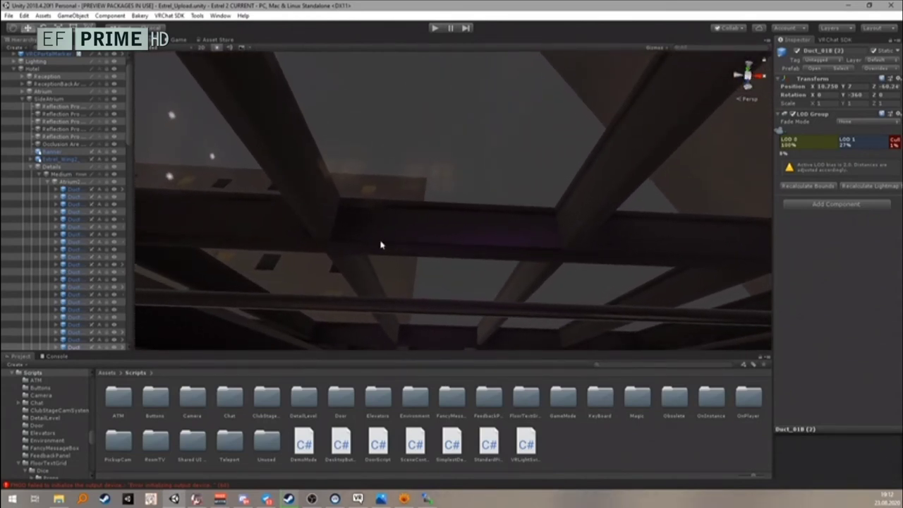
right_drag(393, 230, 227, 284)
right_drag(446, 287, 441, 123)
middle_drag(441, 123, 542, 440)
right_drag(232, 96, 141, 76)
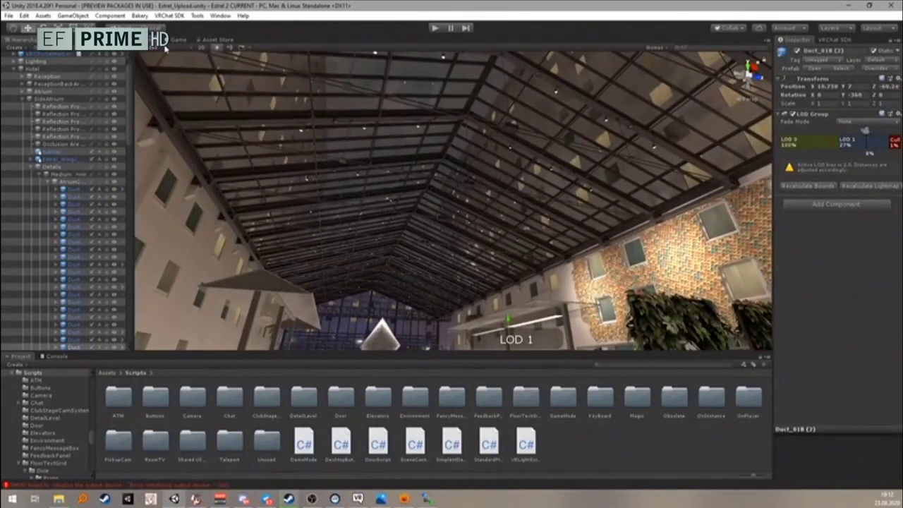
Step: Switch the Scene view to Wireframe shading and examine the mesh of the atrium's roof and glazed end wall
click(166, 47)
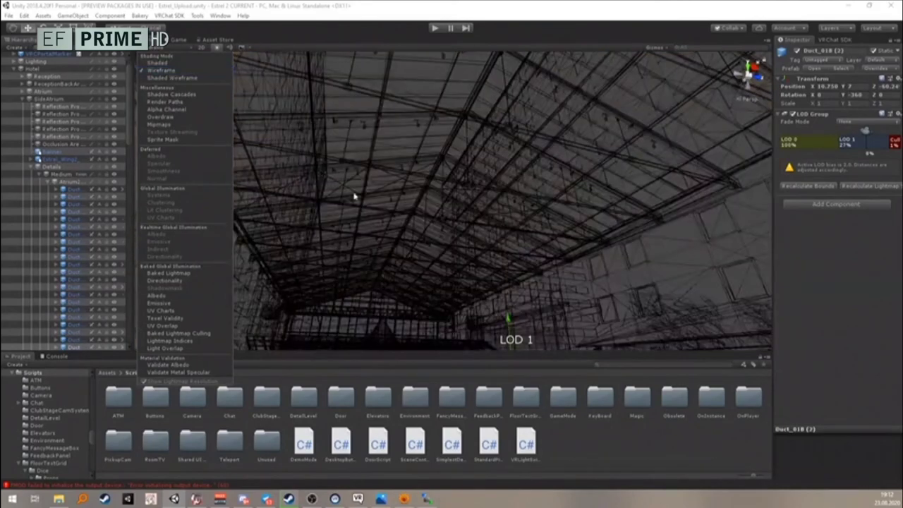
right_drag(355, 197, 395, 226)
right_drag(381, 349, 397, 307)
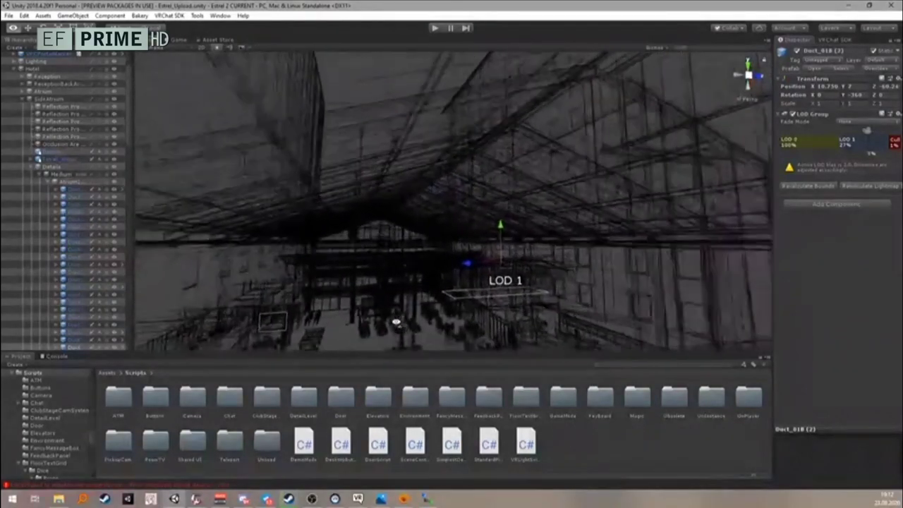
right_drag(372, 350, 370, 282)
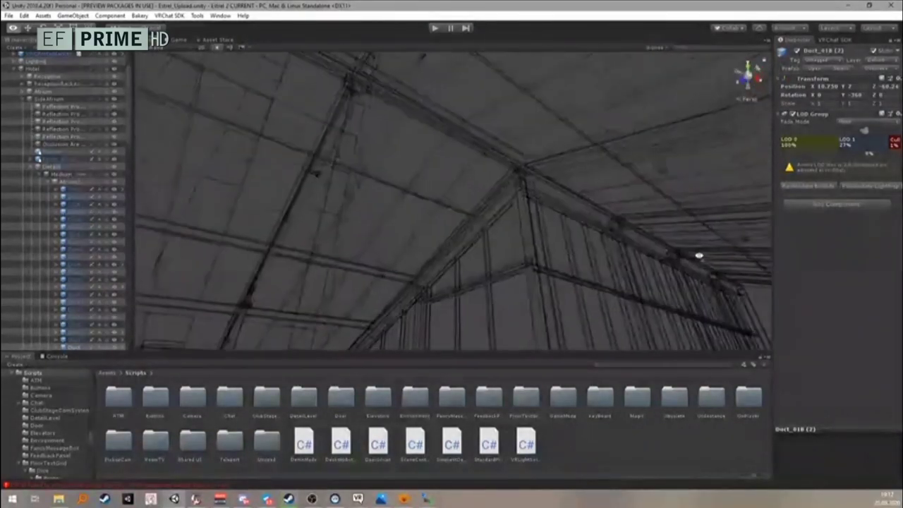
right_drag(525, 274, 512, 241)
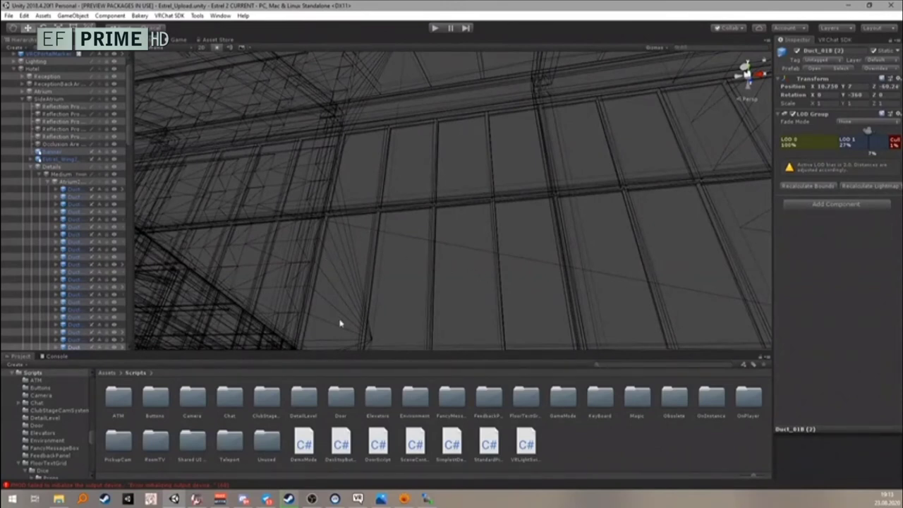
right_drag(339, 323, 525, 283)
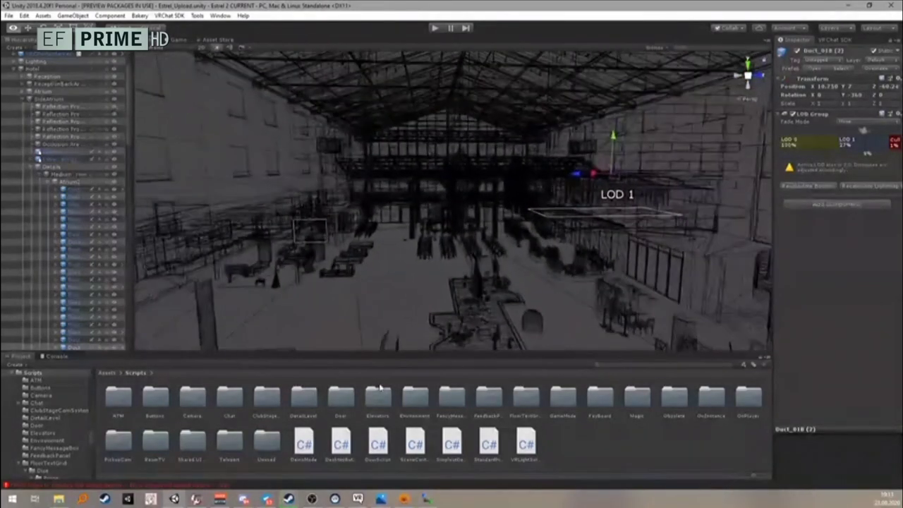
Step: Examine the wireframe of the atrium's furnished floor area, glass partitions and doors
key(w)
right_drag(174, 446, 732, 386)
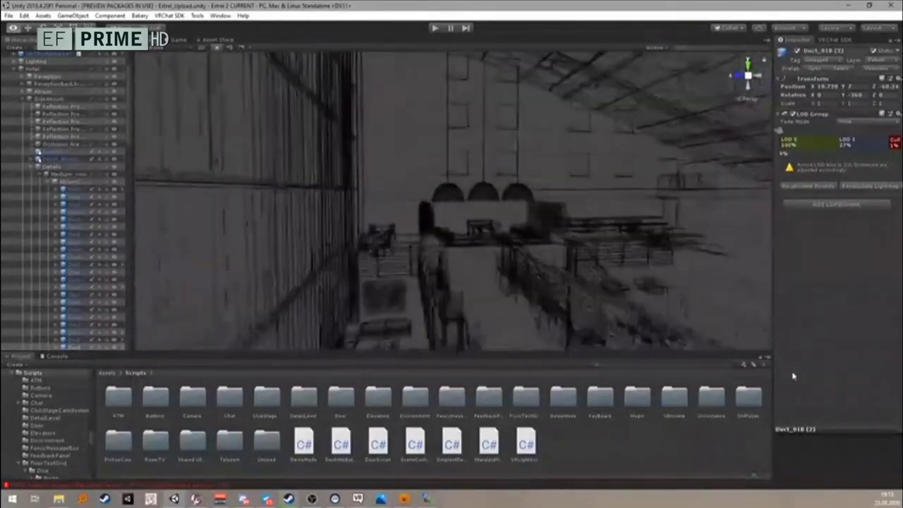
right_drag(797, 379, 815, 400)
key(w)
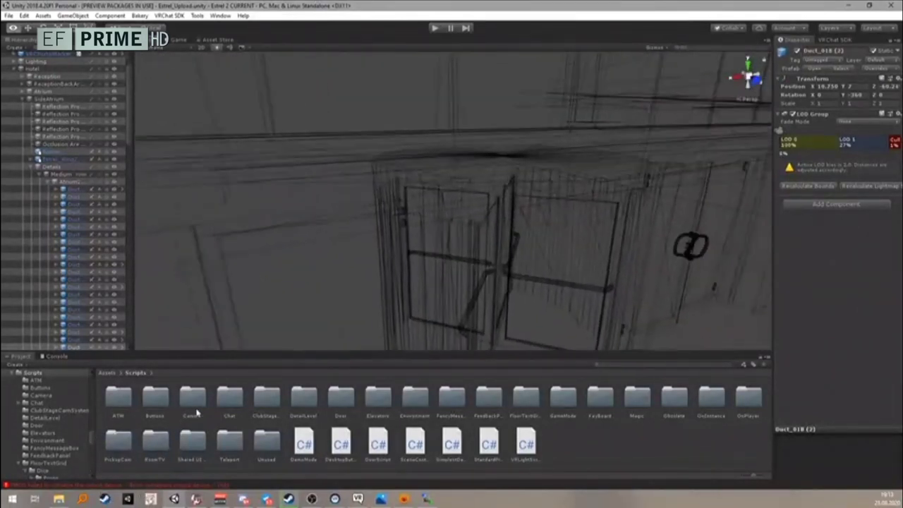
right_drag(440, 309, 338, 283)
Step: Return the Scene view to Shaded mode and inspect the atrium's roof trusses and the glass roof from outside between the hotel wings
click(151, 47)
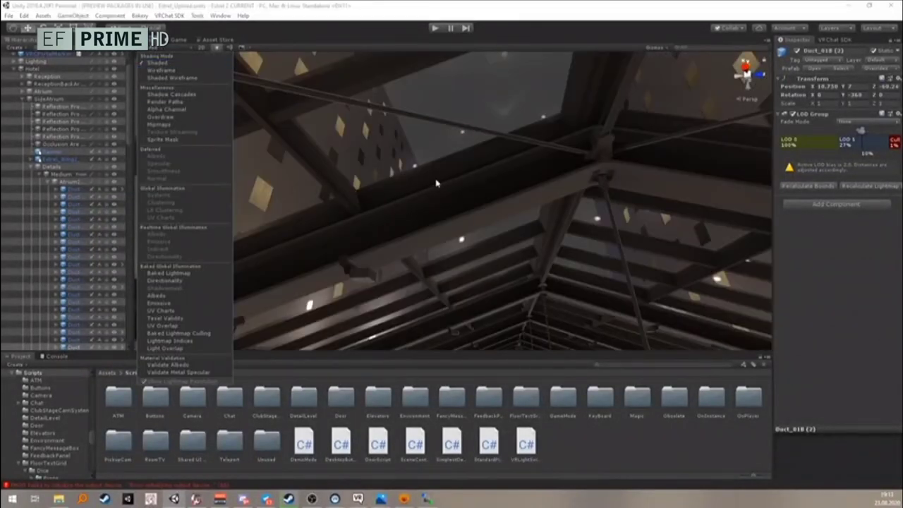
middle_drag(421, 244, 404, 187)
middle_drag(410, 139, 408, 113)
middle_drag(417, 228, 406, 138)
right_drag(400, 81, 409, 152)
right_drag(433, 100, 418, 170)
right_drag(426, 306, 428, 269)
middle_drag(450, 130, 432, 257)
middle_drag(429, 212, 451, 89)
right_drag(450, 89, 394, 176)
right_drag(310, 238, 356, 109)
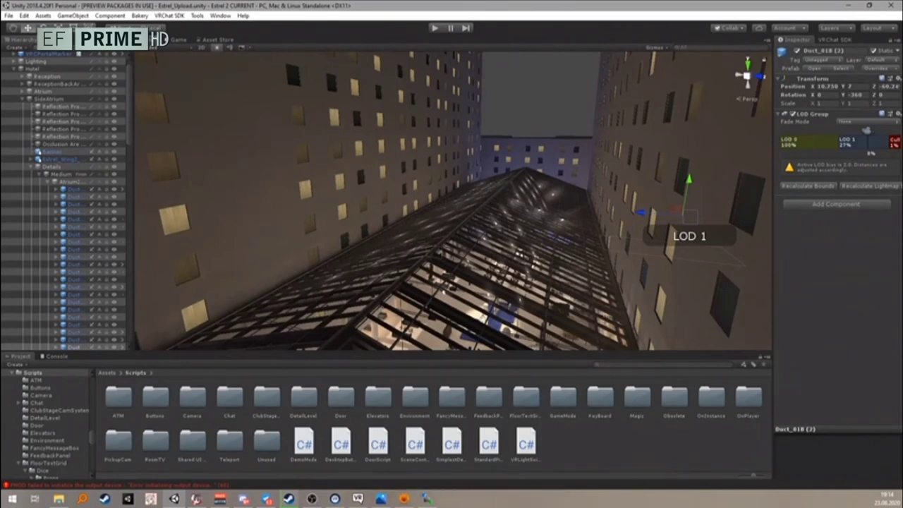
Step: Widen the Hierarchy and browse it down to the VR keyboard scene objects under BAKING_OFF
scroll(113, 120, up, 1)
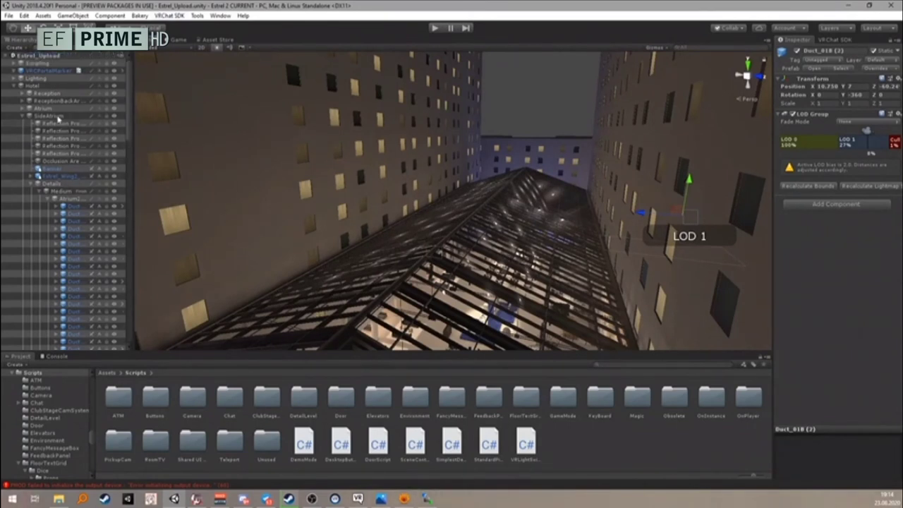
drag(132, 92, 220, 92)
scroll(108, 159, down, 5)
scroll(108, 159, down, 10)
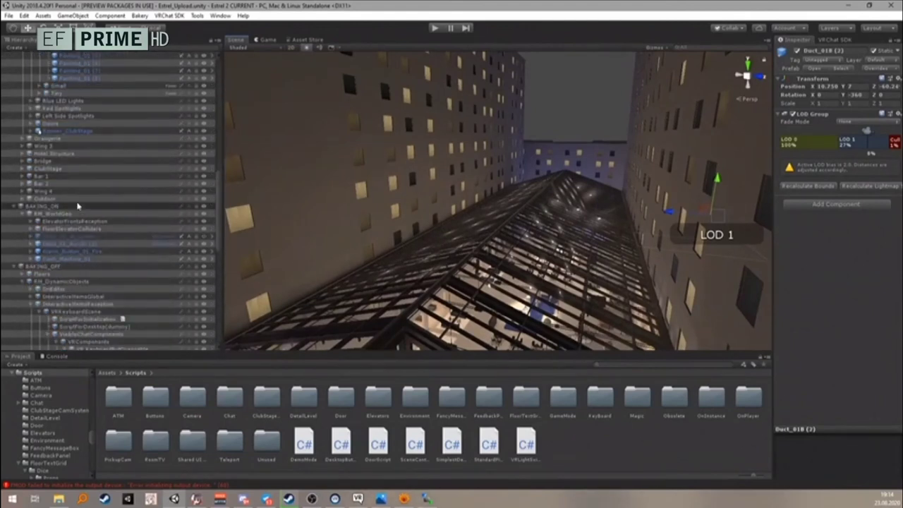
scroll(95, 317, down, 5)
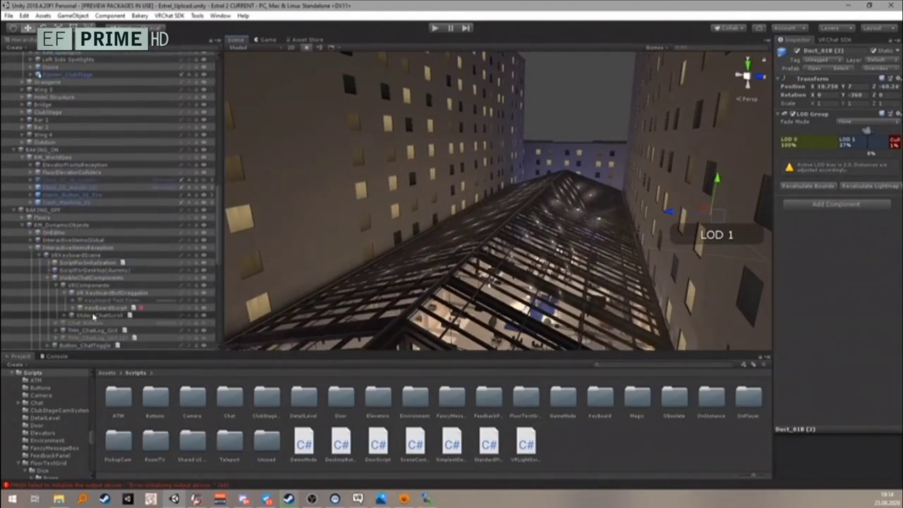